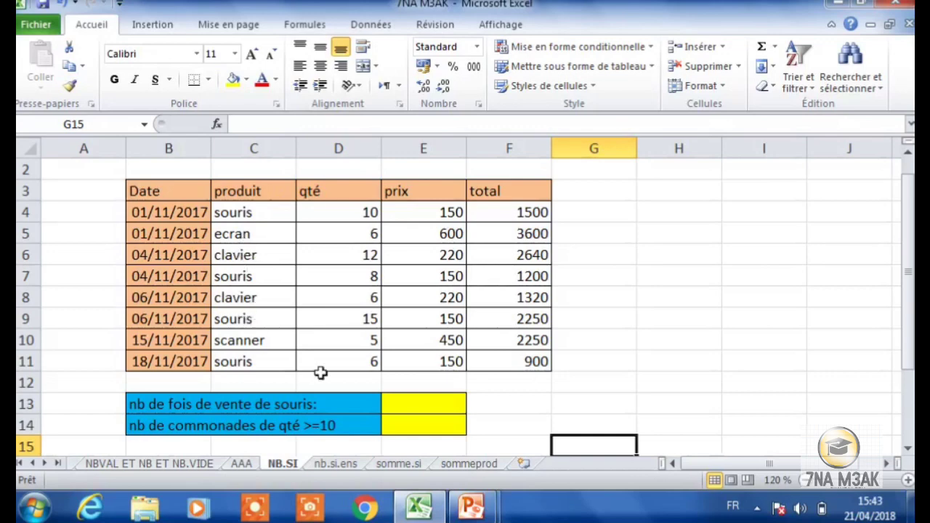
Start an NB.SI formula in cell E13, next to the label "nb de fois de vente de souris:"
left_click(401, 400)
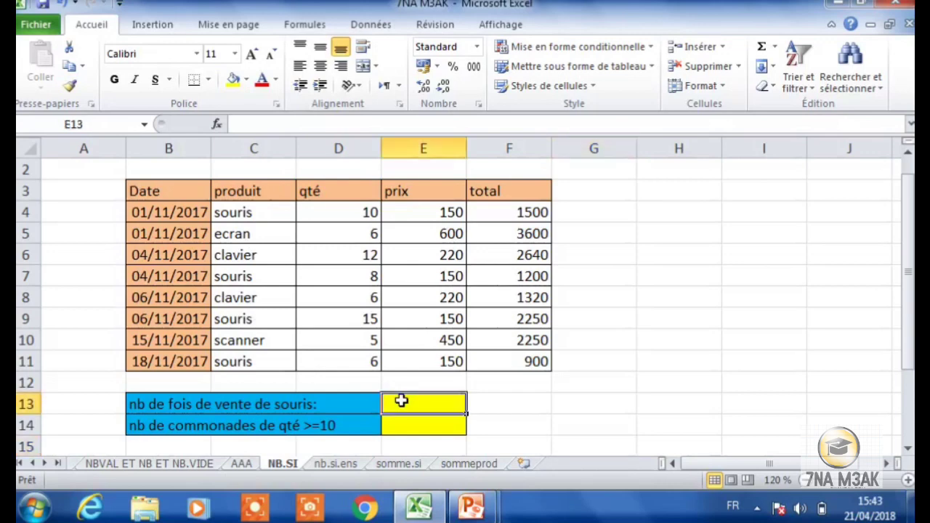
type("=nb")
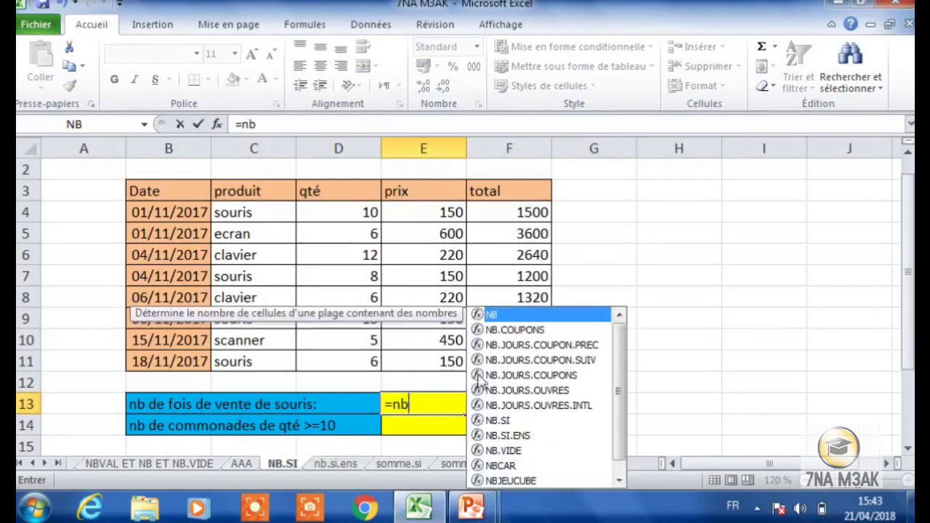
double_click(508, 420)
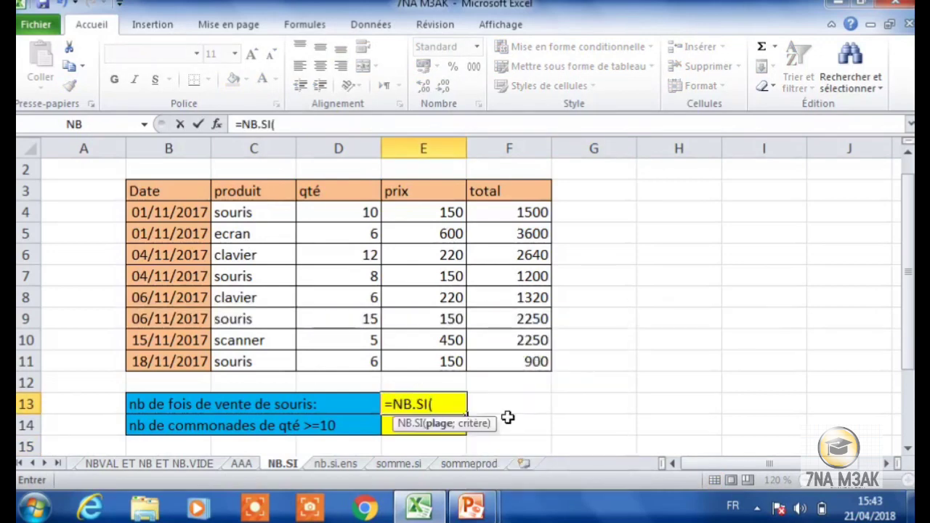
left_click_drag(275, 213, 274, 239)
left_click(274, 276)
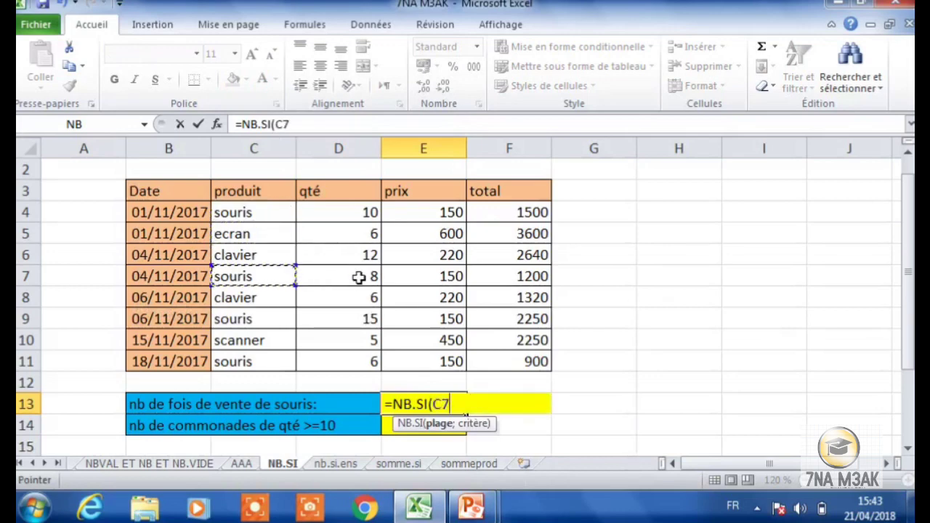
key("BackSpace")
key("BackSpace")
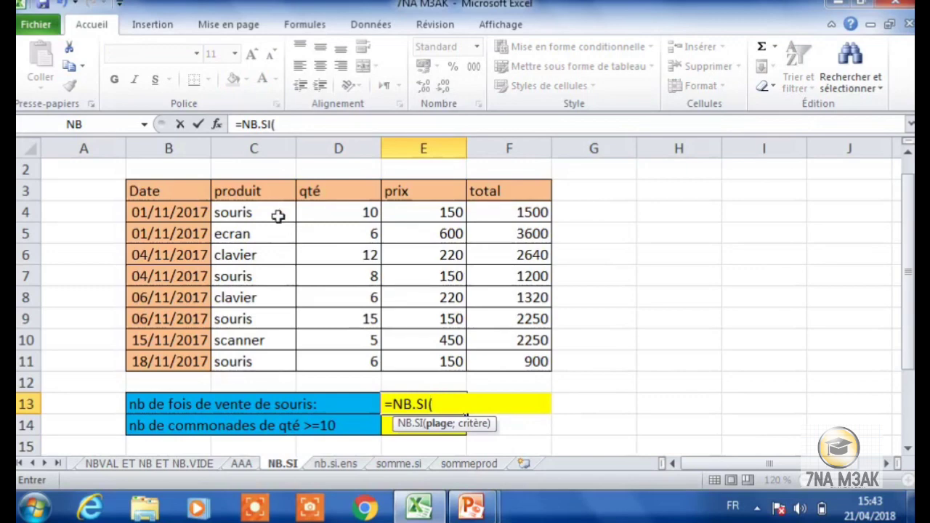
Give the NB.SI formula in E13 the product cells C4:C11 as its range argument
left_click_drag(278, 215, 272, 356)
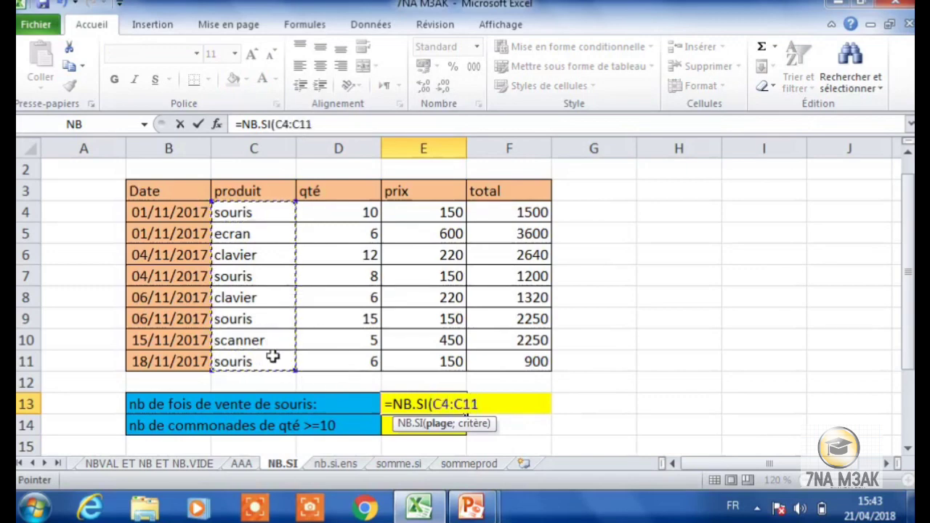
type(";")
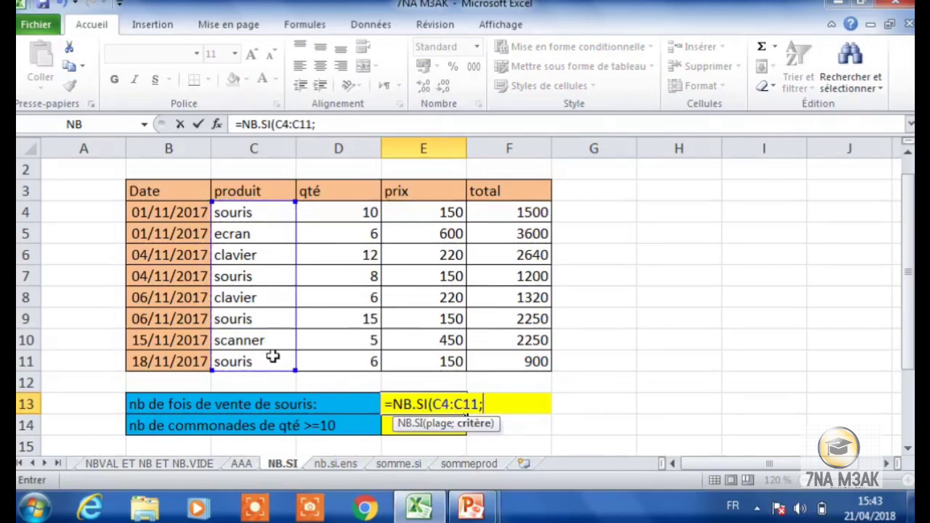
type("\"sopu")
key("BackSpace")
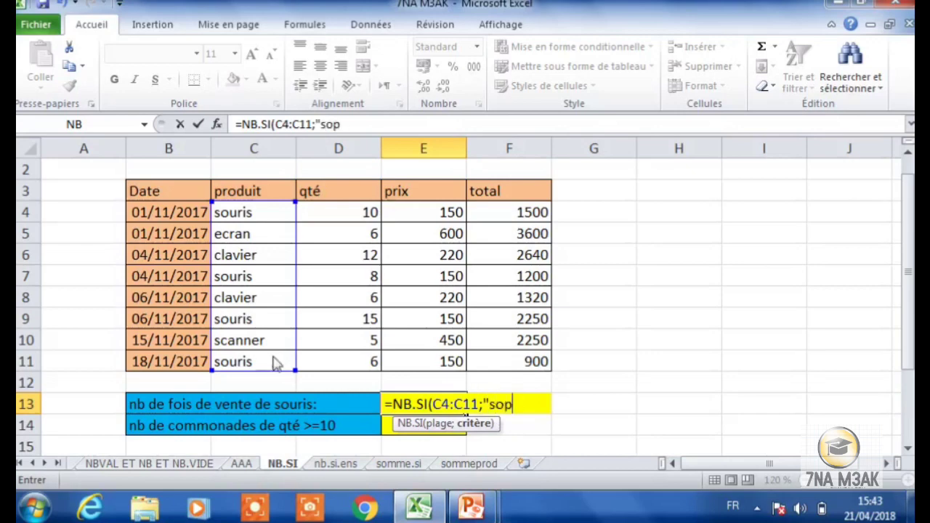
key("Return")
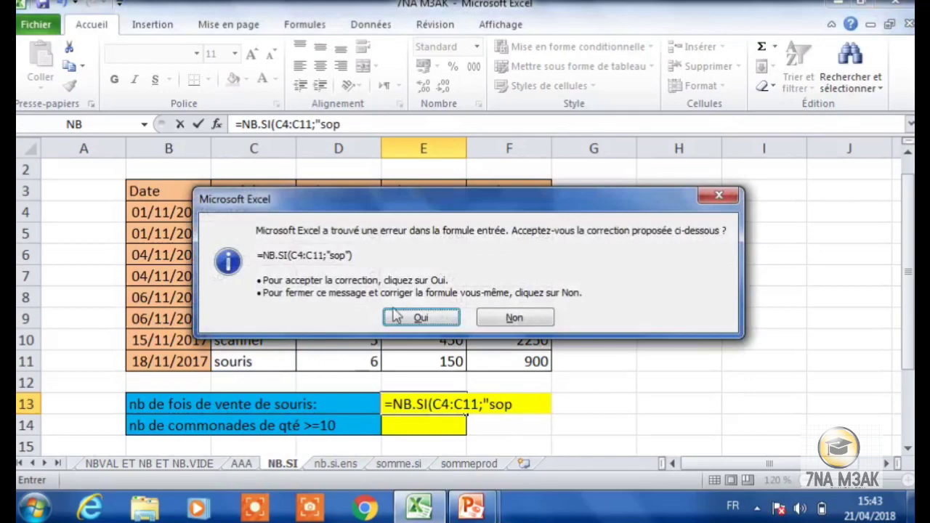
left_click(719, 195)
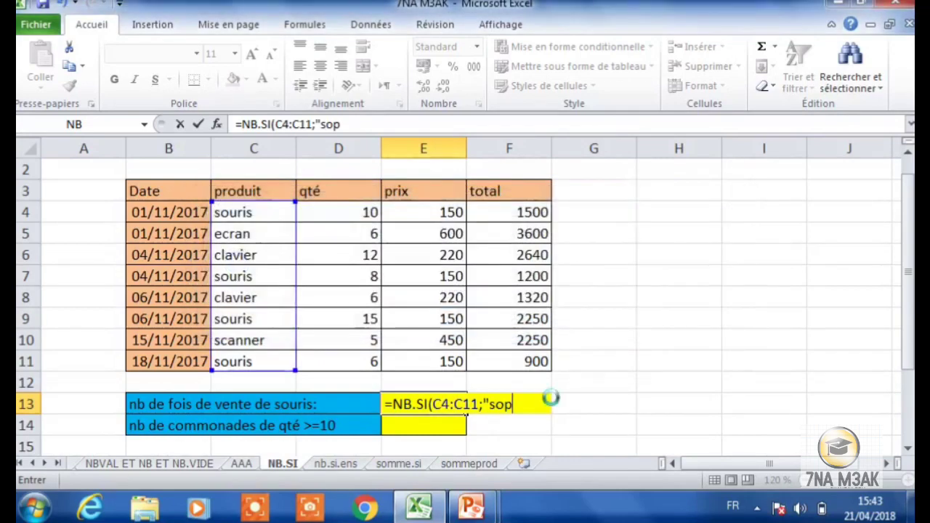
left_click(724, 194)
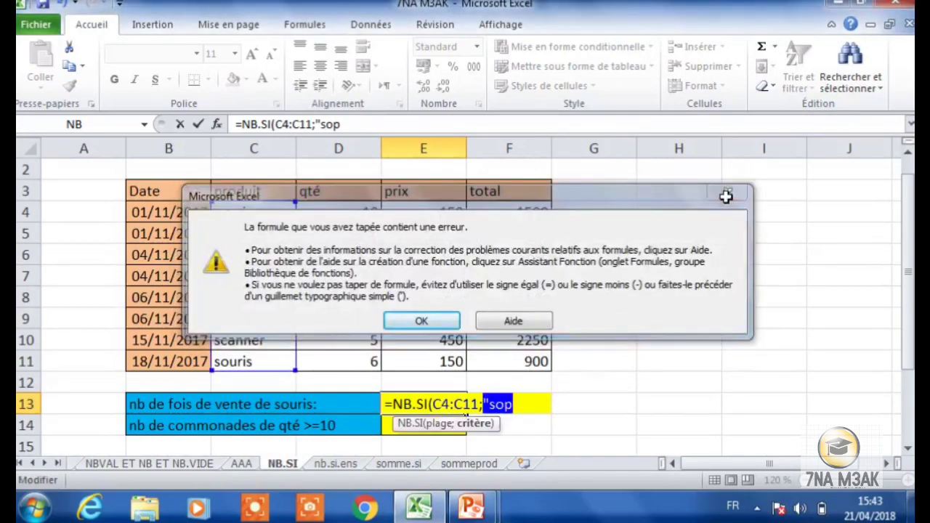
key("BackSpace")
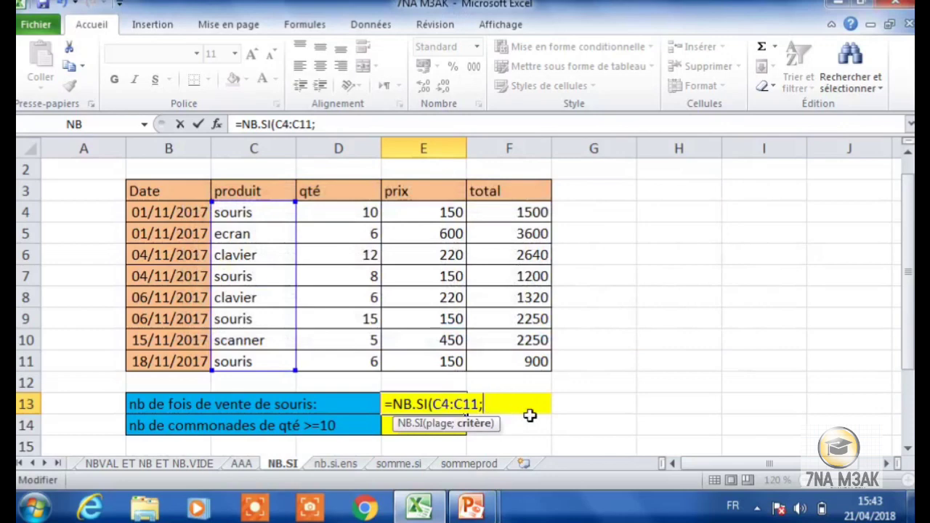
Complete the E13 formula with the criterion "souris" so it reads =NB.SI(C4:C11;"souris"), and reselect the cell
type("\"souris")
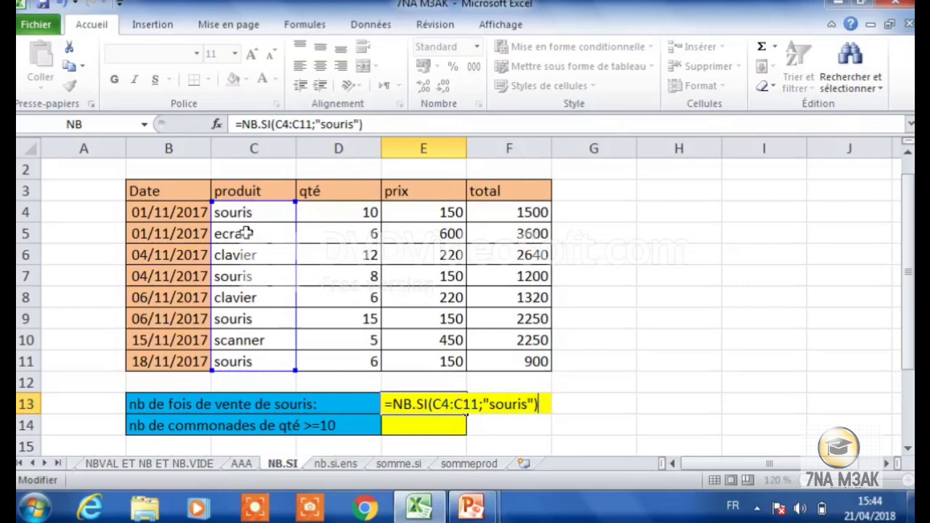
key("Return")
left_click(456, 401)
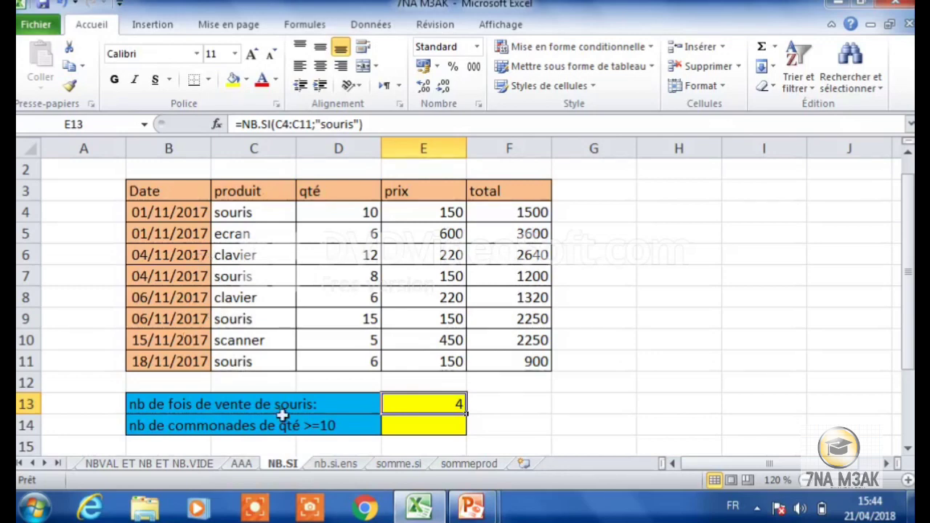
Start an NB.SI formula in cell E14 for the number of orders with a quantity of at least 10
left_click(445, 420)
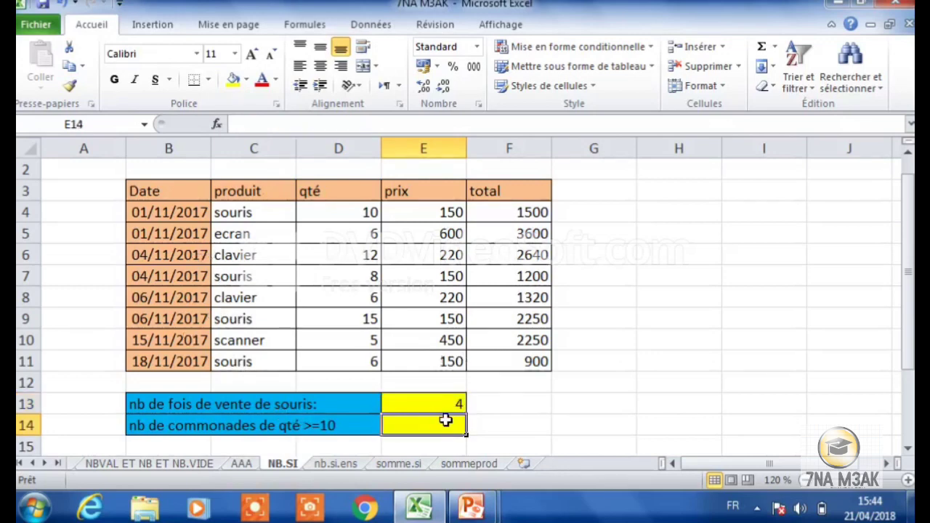
type("=")
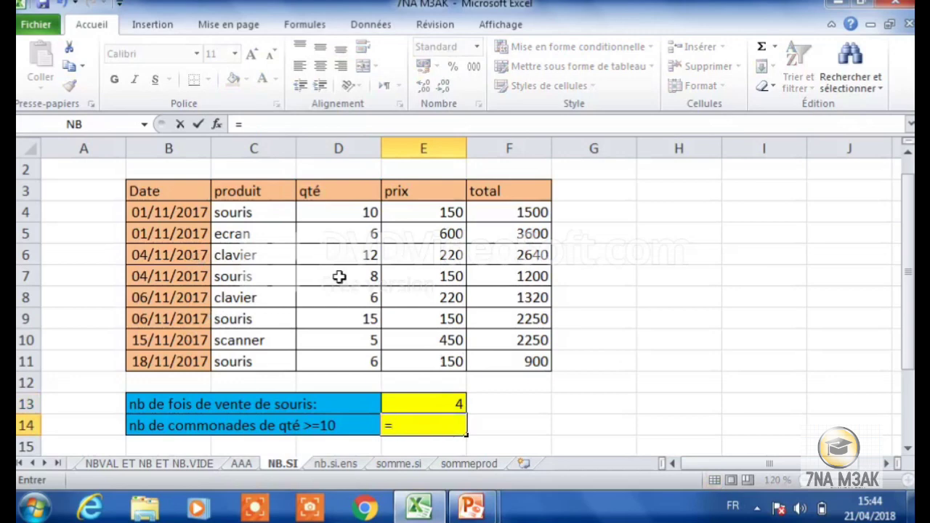
type("nb")
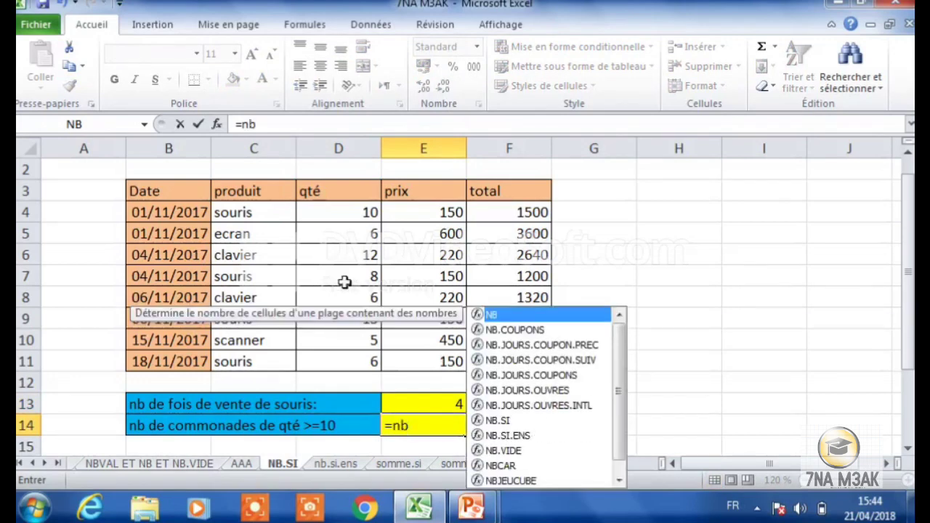
double_click(526, 420)
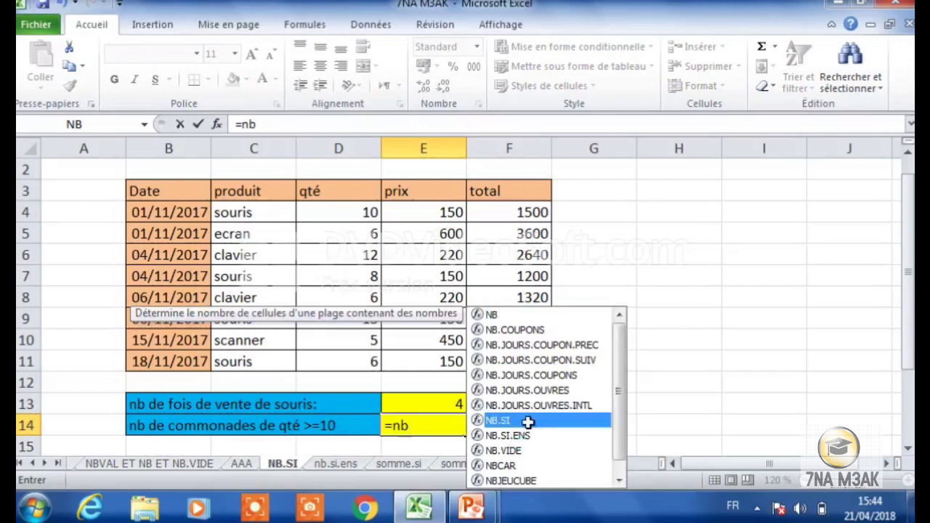
left_click_drag(528, 422, 385, 316)
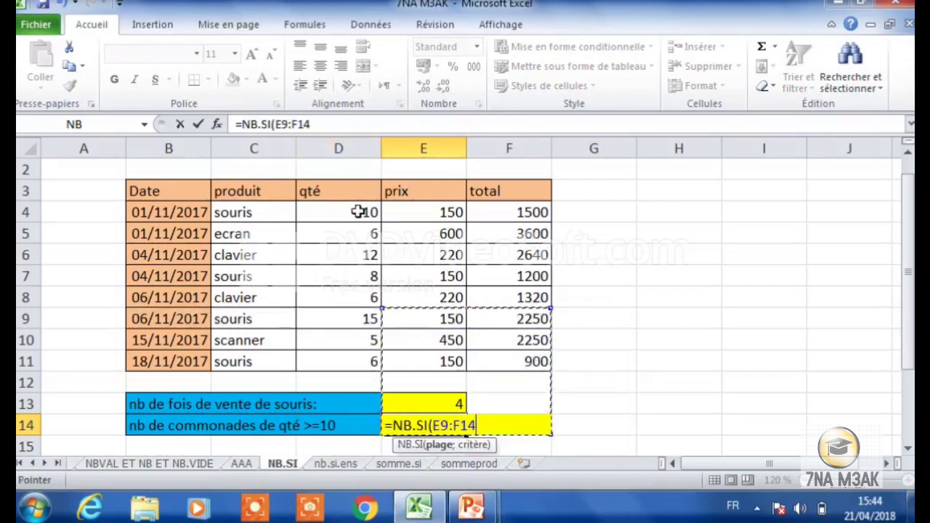
key("BackSpace")
key("BackSpace")
key("BackSpace")
key("BackSpace")
key("BackSpace")
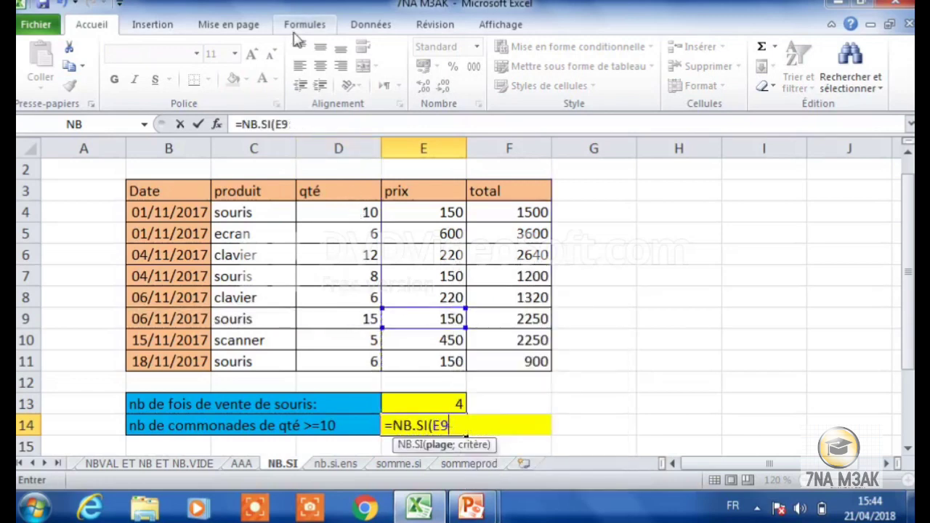
key("BackSpace")
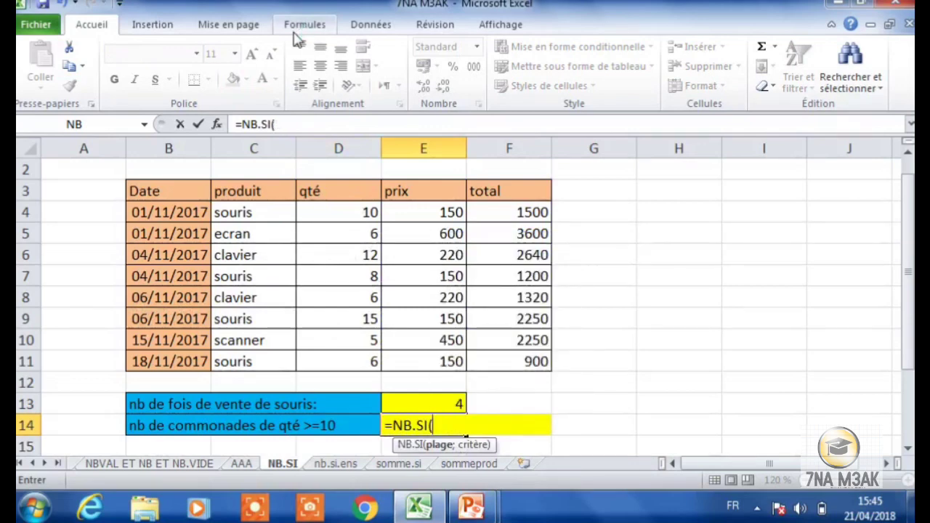
Enter the quantity cells d4:d11 as the range argument of the NB.SI formula in E14
type("d")
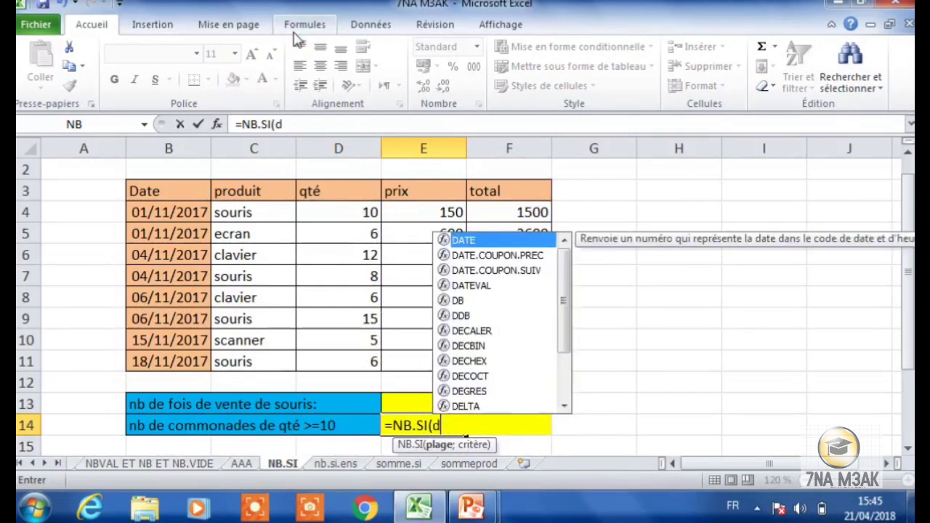
type("4")
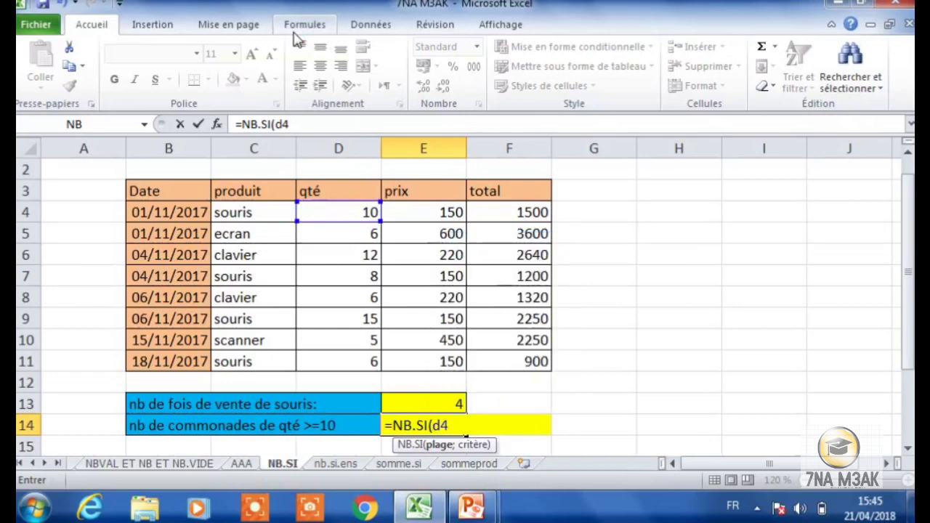
type(":")
type("d11")
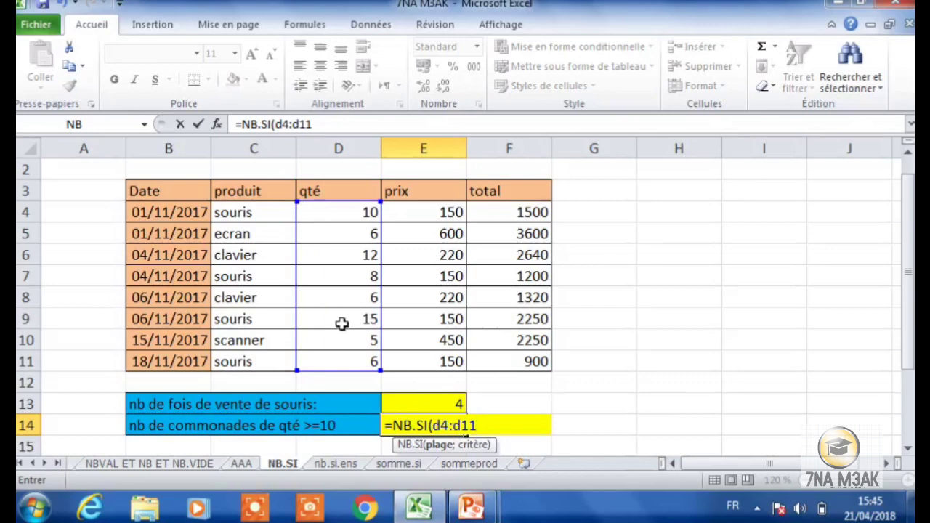
type(";")
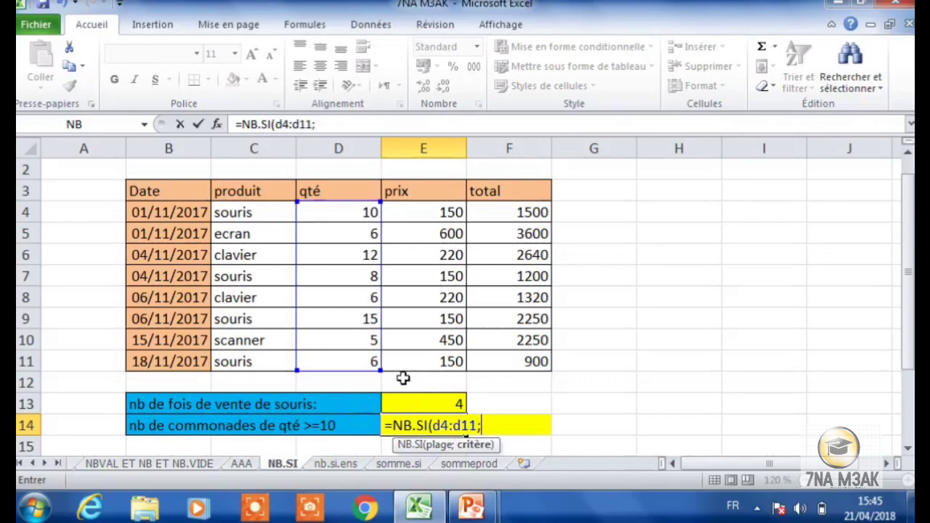
Finish the E14 formula with the criterion ">=10" and validate it
type("\">")
type("=10")
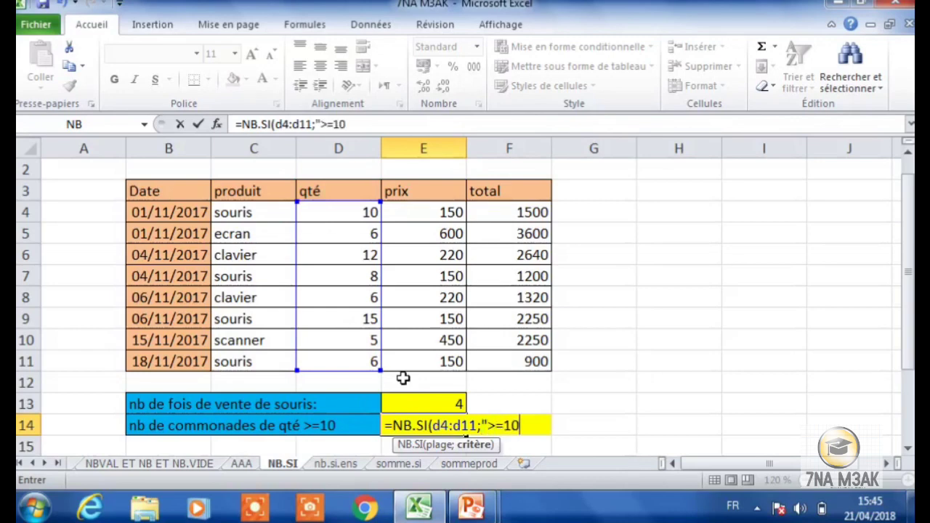
type("\")")
key("Return")
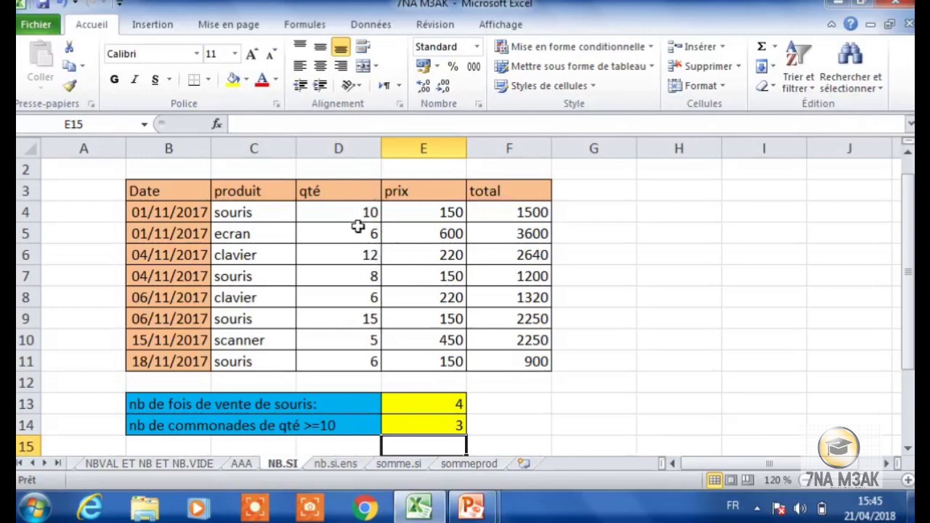
Check the quantities in cells D6 and D9 against the at-least-10 criterion
left_click(358, 254)
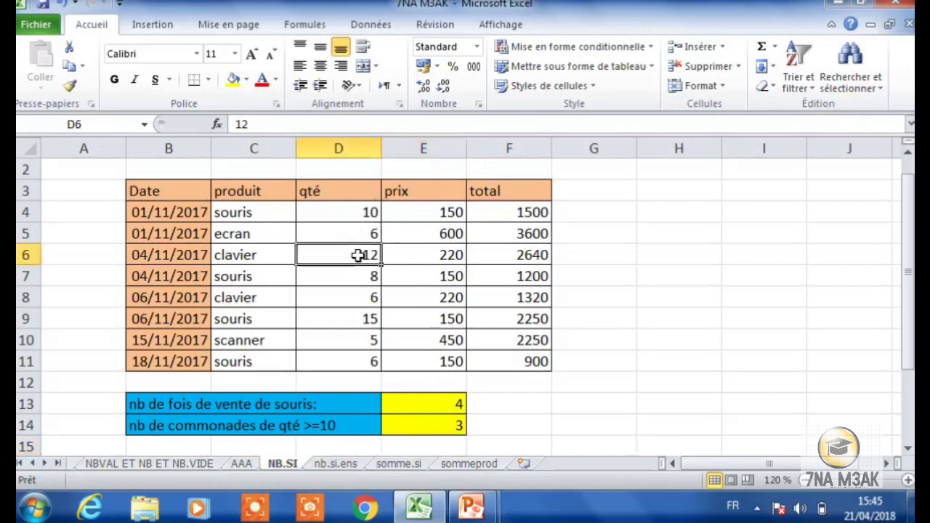
left_click(361, 323)
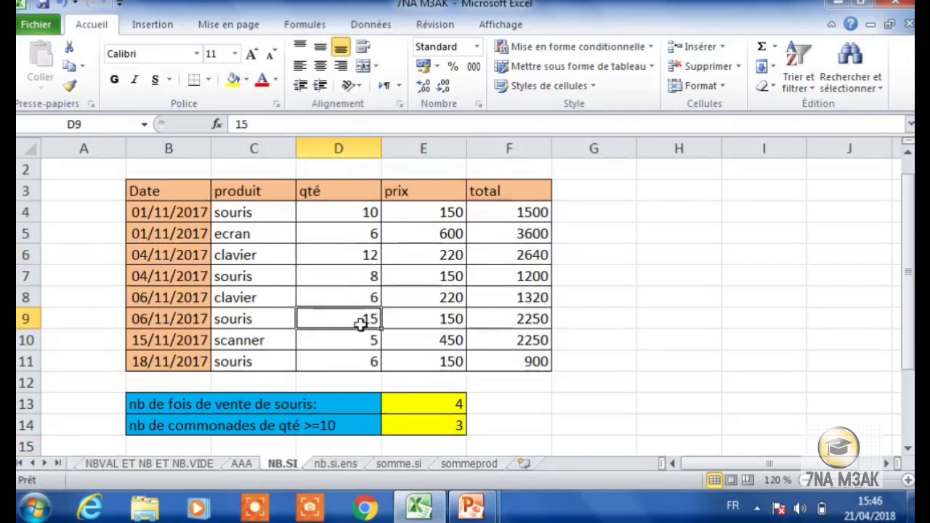
Switch to the PowerPoint slide show and advance to the explanation on the NB.SI.ENS slide
key("alt+Tab")
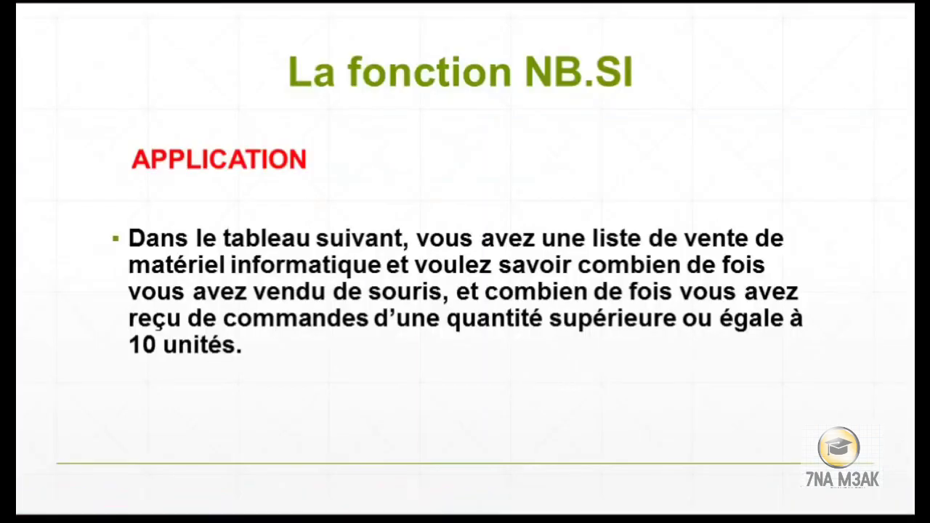
key("Right")
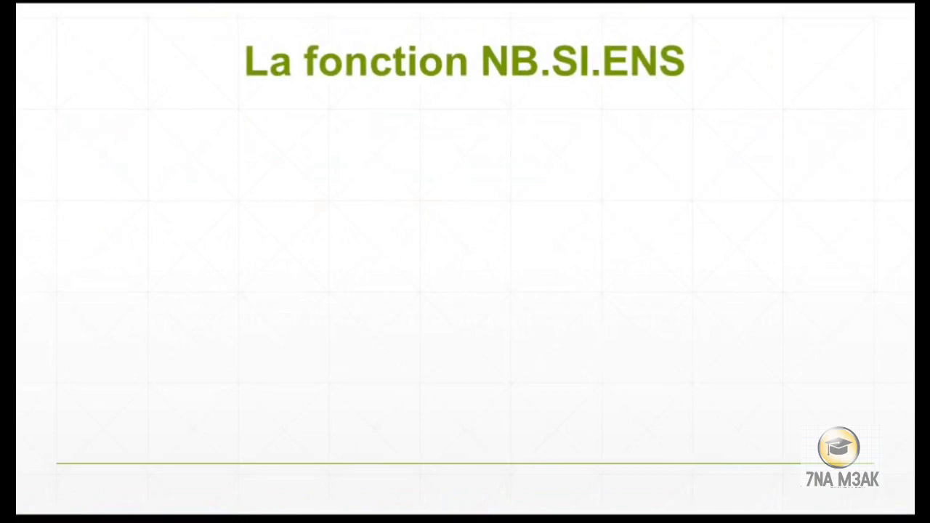
key("Right")
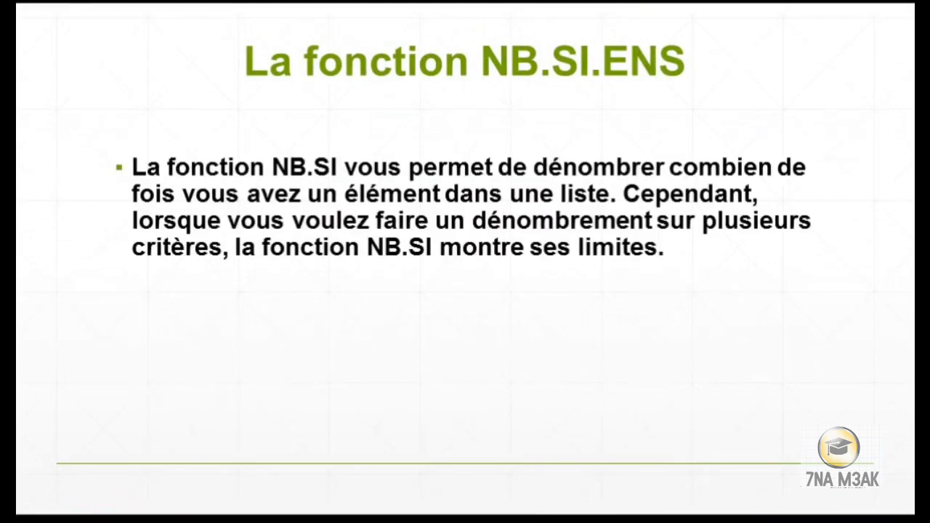